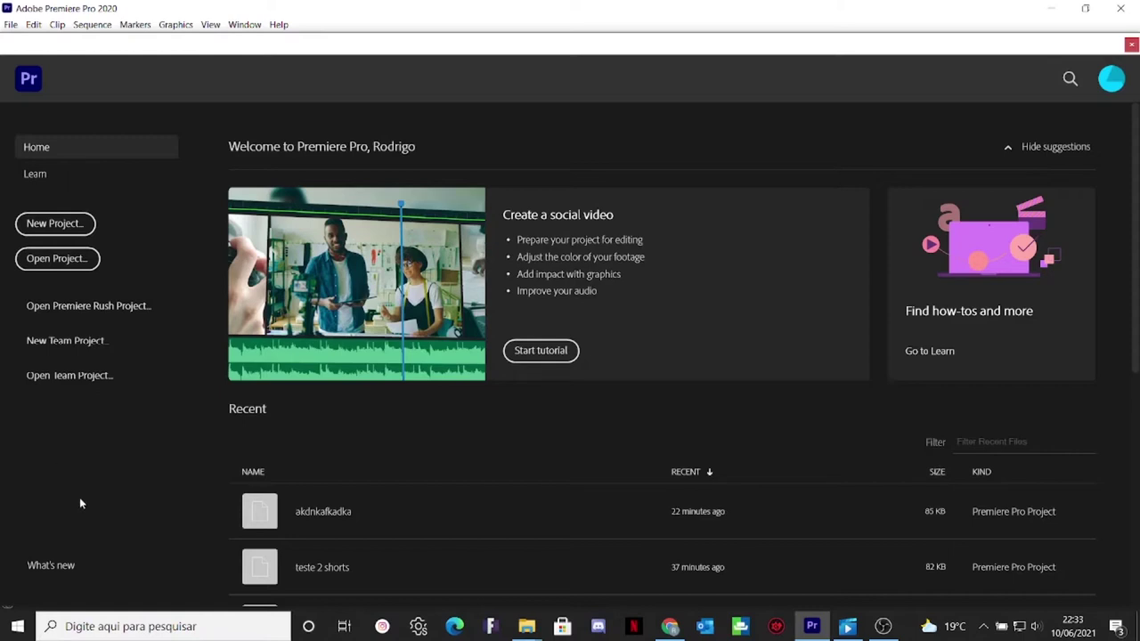
Step: Create a new Premiere Pro project named 'formato shorts'
{"action": "left_click", "coordinate": [85, 227]}
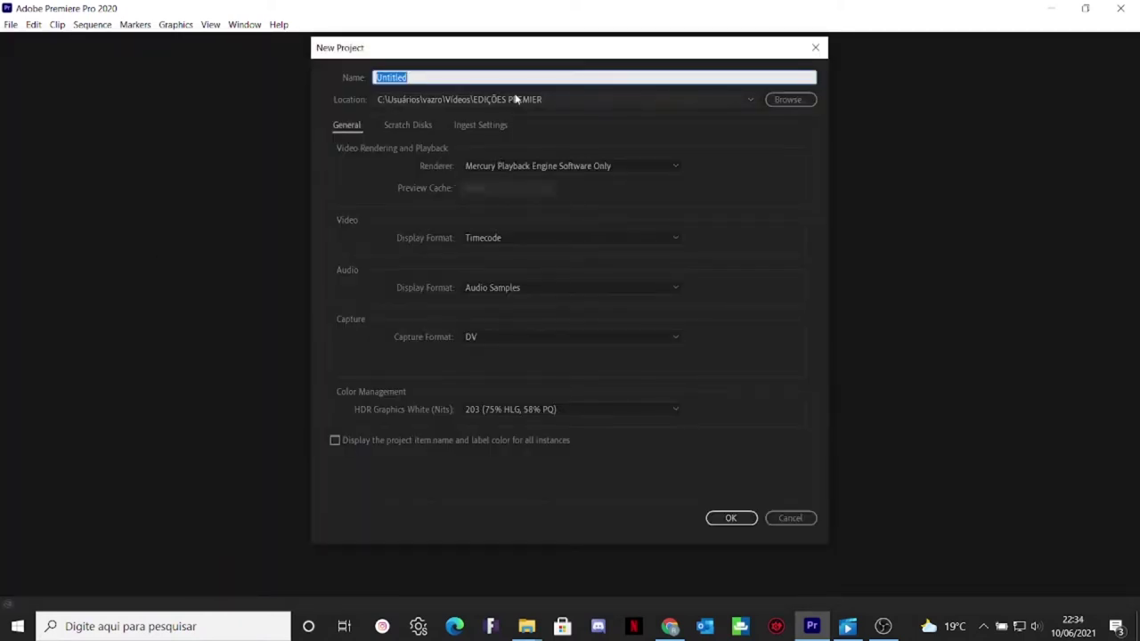
{"action": "type", "text": "formato s"}
{"action": "type", "text": "horts"}
{"action": "left_click", "coordinate": [742, 522]}
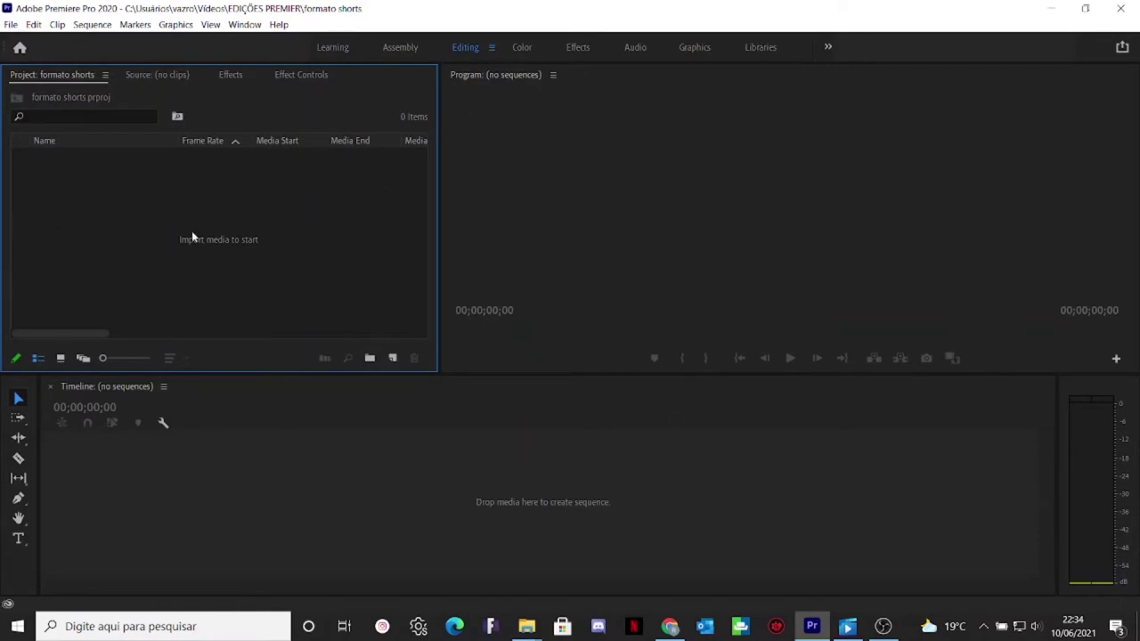
Step: Import AT-cm_1099071516.mp4 from the Desktop into the Project panel
{"action": "double_click", "coordinate": [160, 283]}
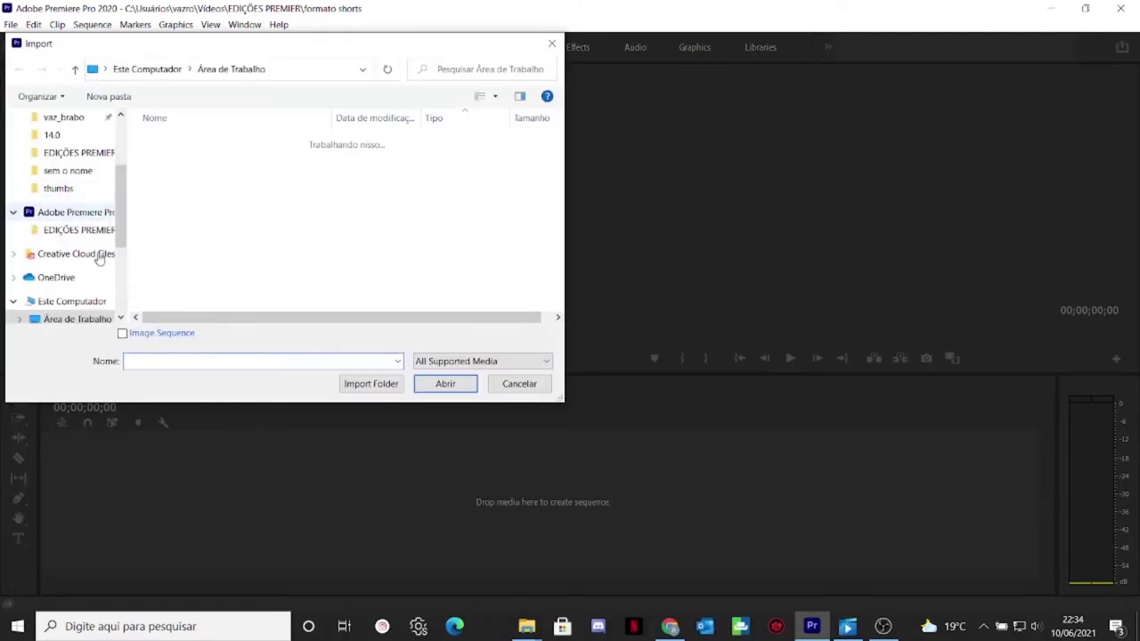
{"action": "left_click", "coordinate": [266, 167]}
{"action": "double_click", "coordinate": [266, 166]}
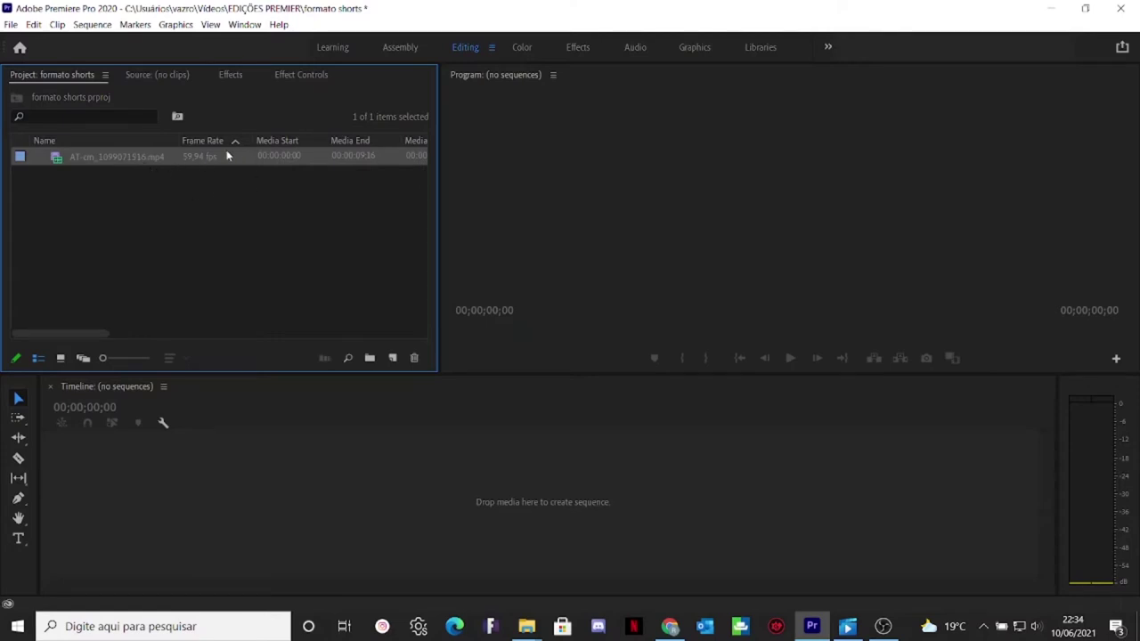
Step: Start a new sequence with the Digital SLR 1080p preset DSLR 1080p30 selected
{"action": "left_click", "coordinate": [11, 25]}
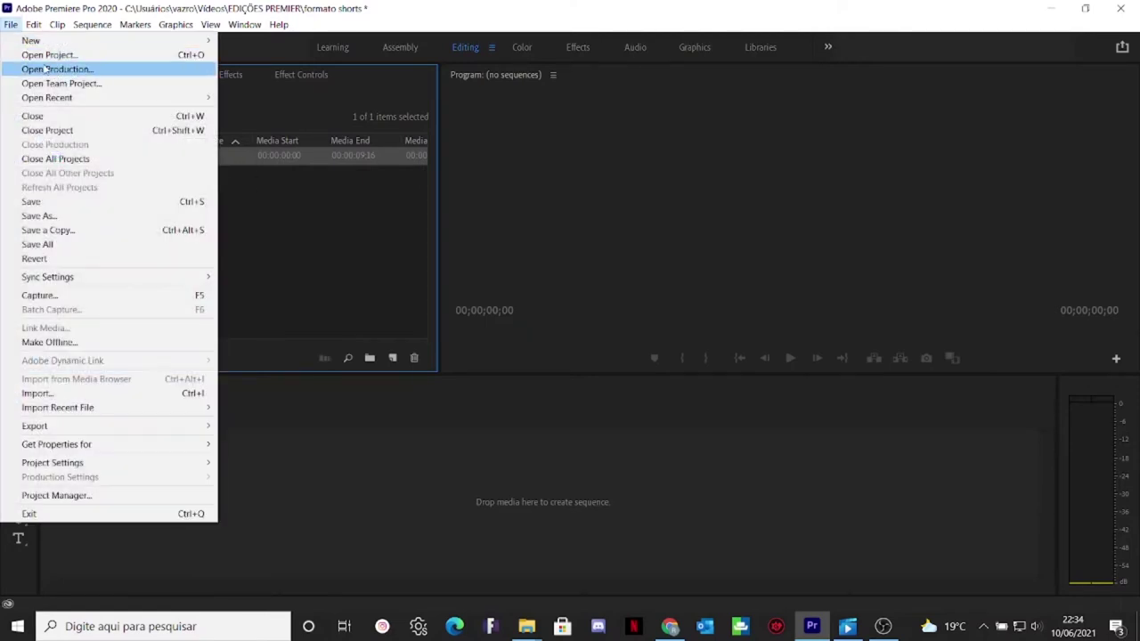
{"action": "mouse_move", "coordinate": [36, 40]}
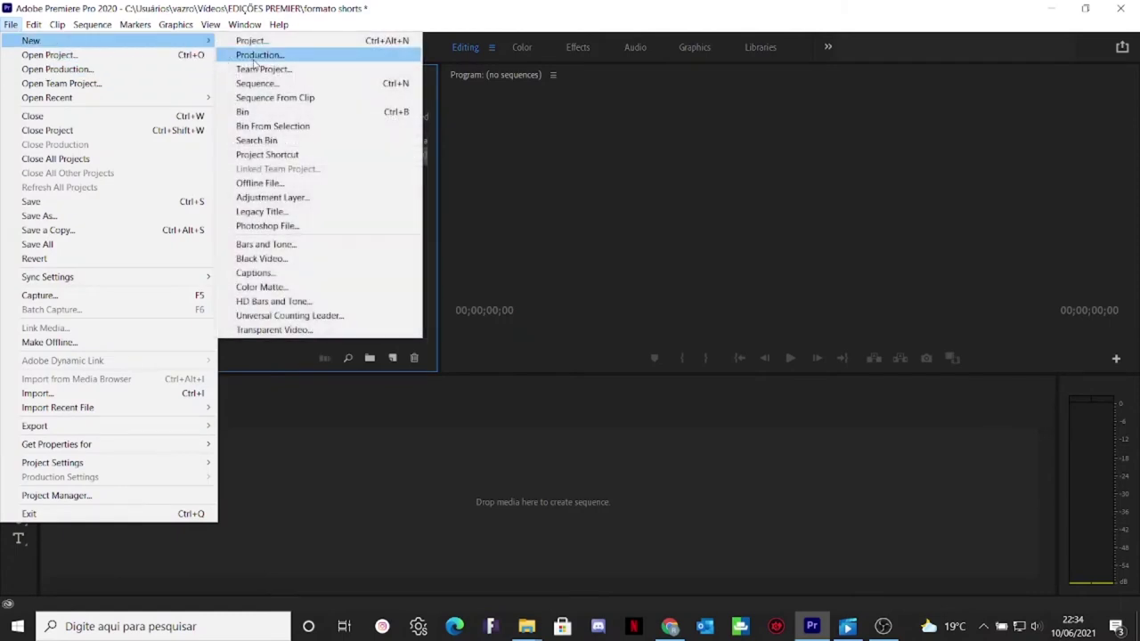
{"action": "left_click", "coordinate": [265, 87]}
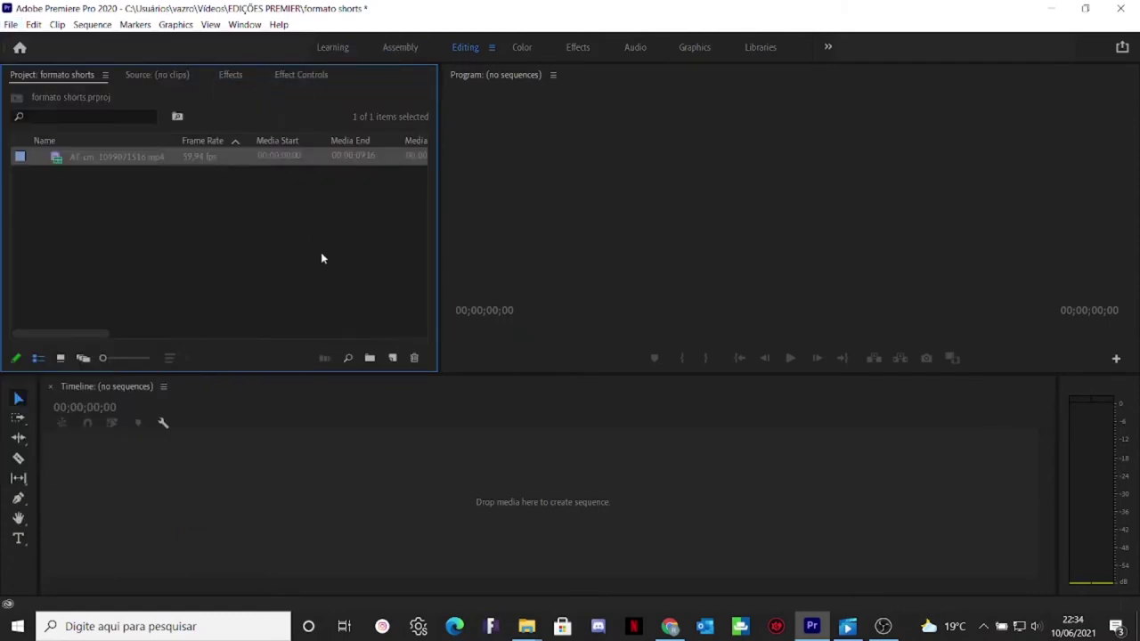
{"action": "left_click", "coordinate": [333, 166]}
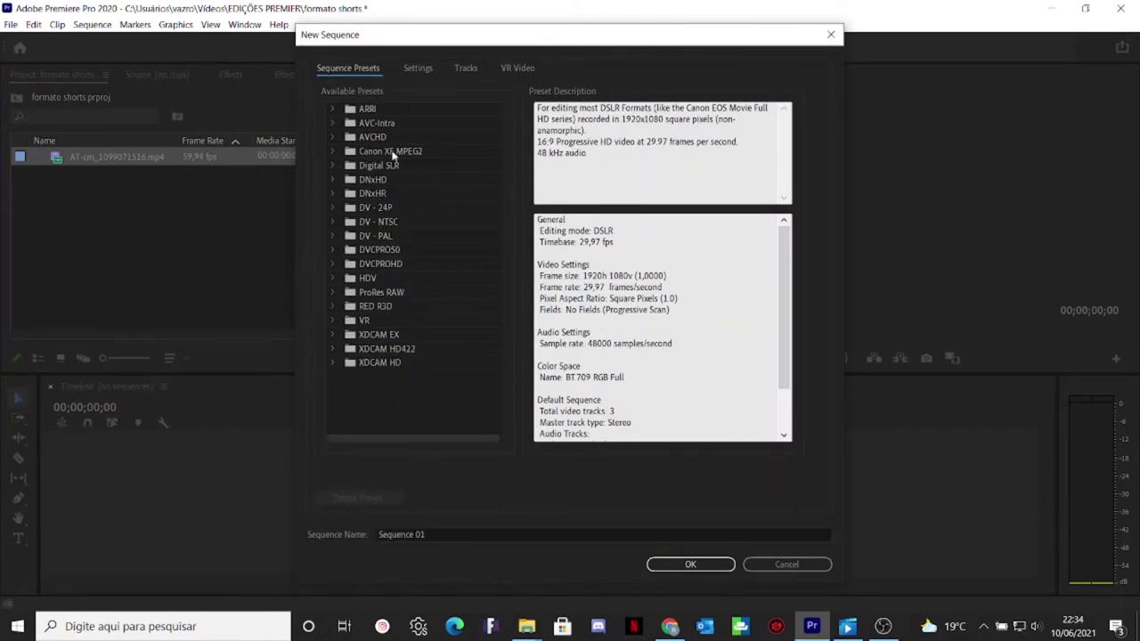
{"action": "left_click", "coordinate": [332, 165]}
{"action": "left_click", "coordinate": [350, 180]}
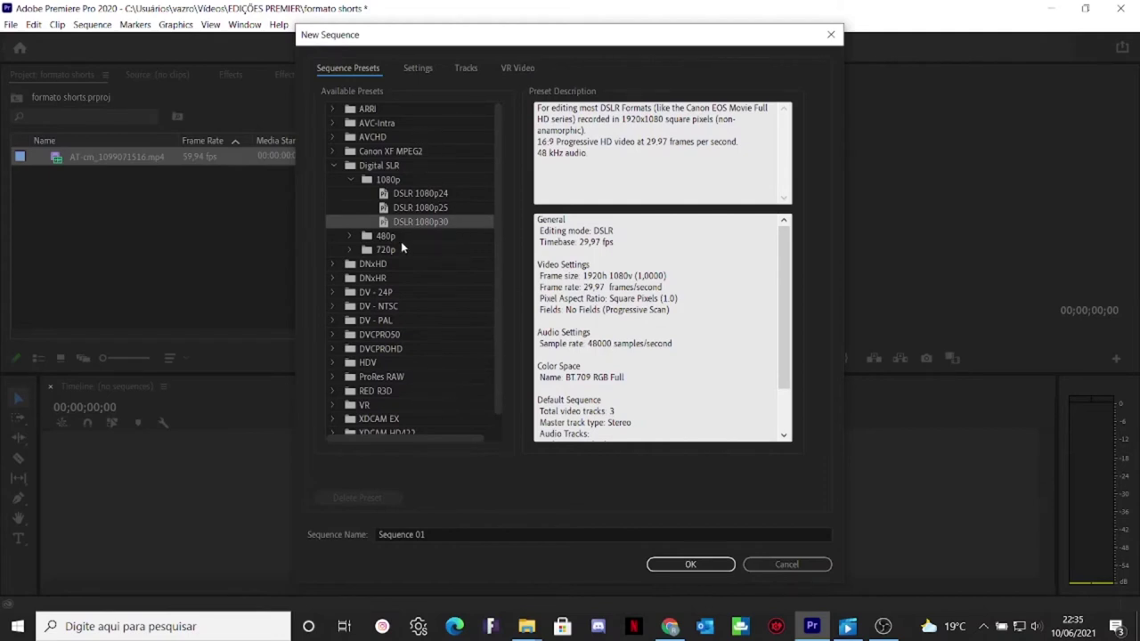
Step: Set the sequence frame size to 1080 wide by 1920 tall
{"action": "left_click", "coordinate": [416, 68]}
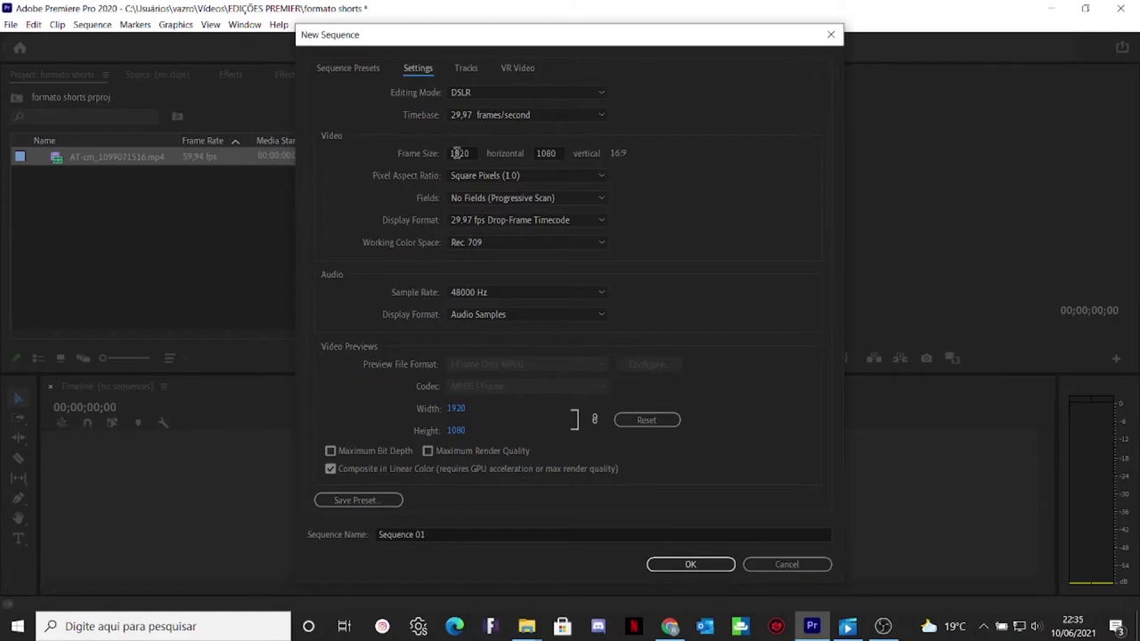
{"action": "left_click", "coordinate": [551, 153]}
{"action": "type", "text": "192"}
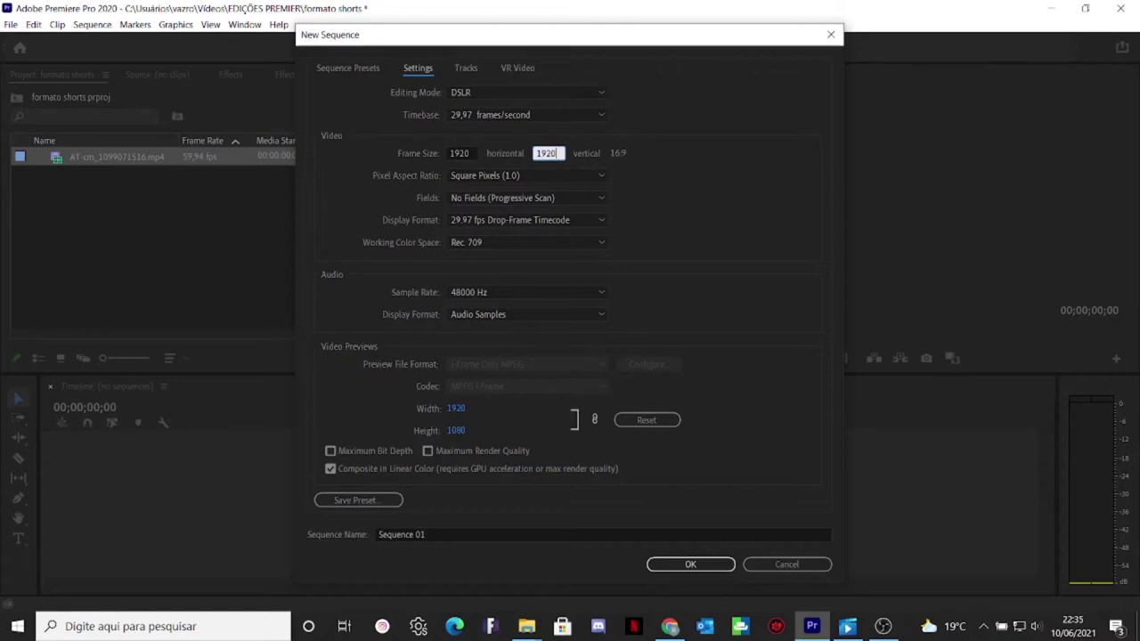
{"action": "left_click", "coordinate": [471, 150]}
{"action": "type", "text": "1080"}
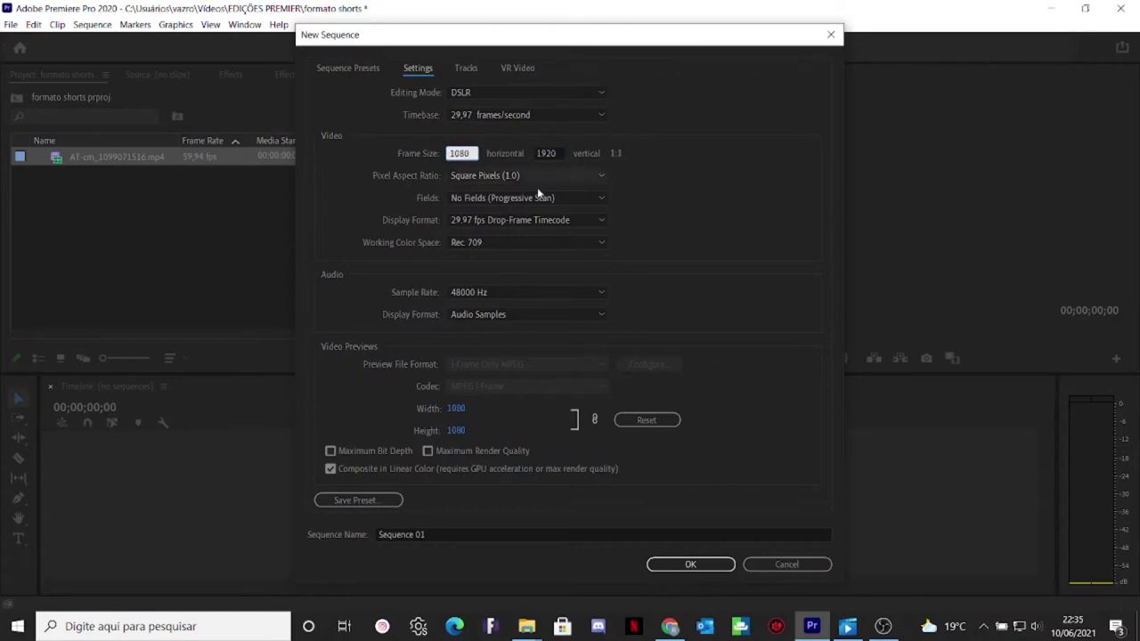
{"action": "left_click", "coordinate": [694, 207]}
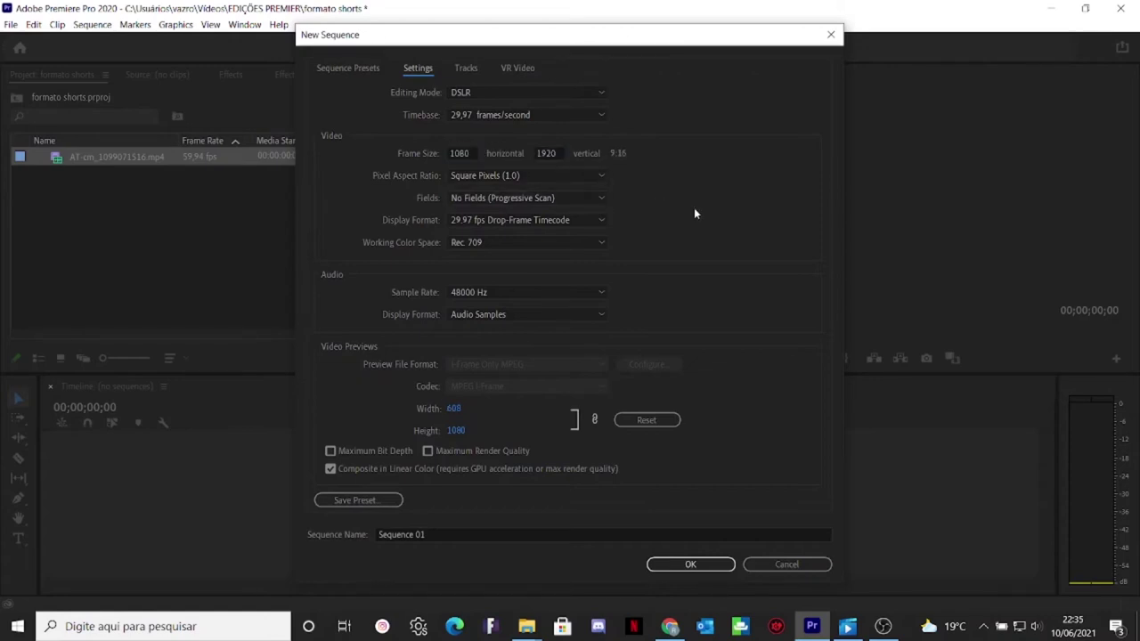
Step: Create Sequence 01 and drop AT-cm_1099071516.mp4 onto V1, keeping the existing sequence settings
{"action": "left_click", "coordinate": [707, 565]}
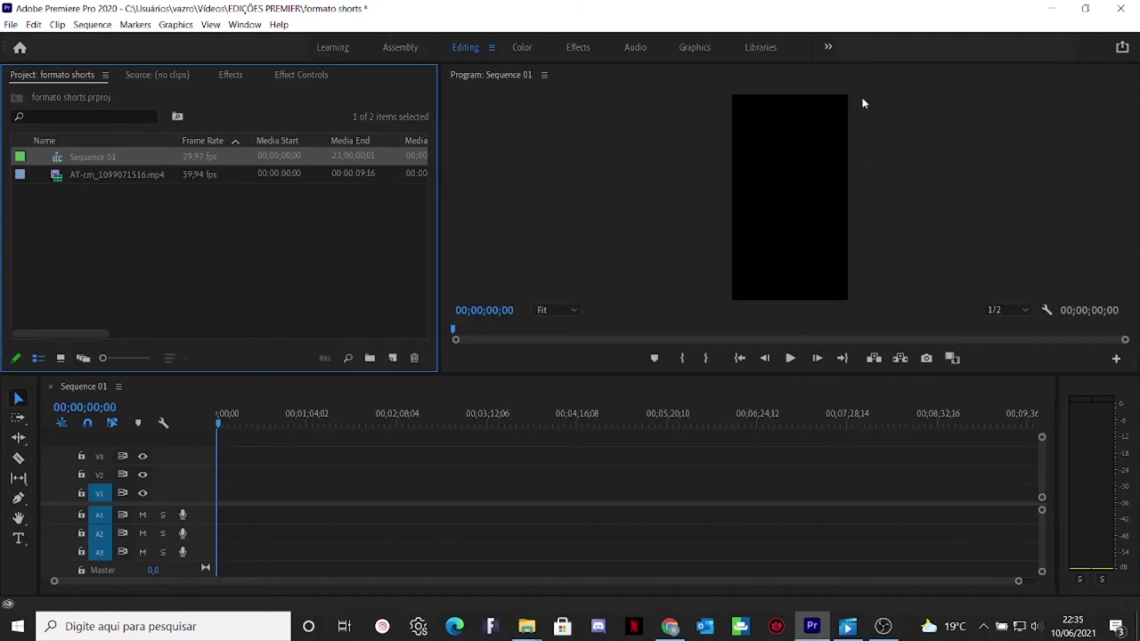
{"action": "left_click", "coordinate": [83, 178]}
{"action": "left_click_drag", "start_coordinate": [85, 180], "coordinate": [198, 479]}
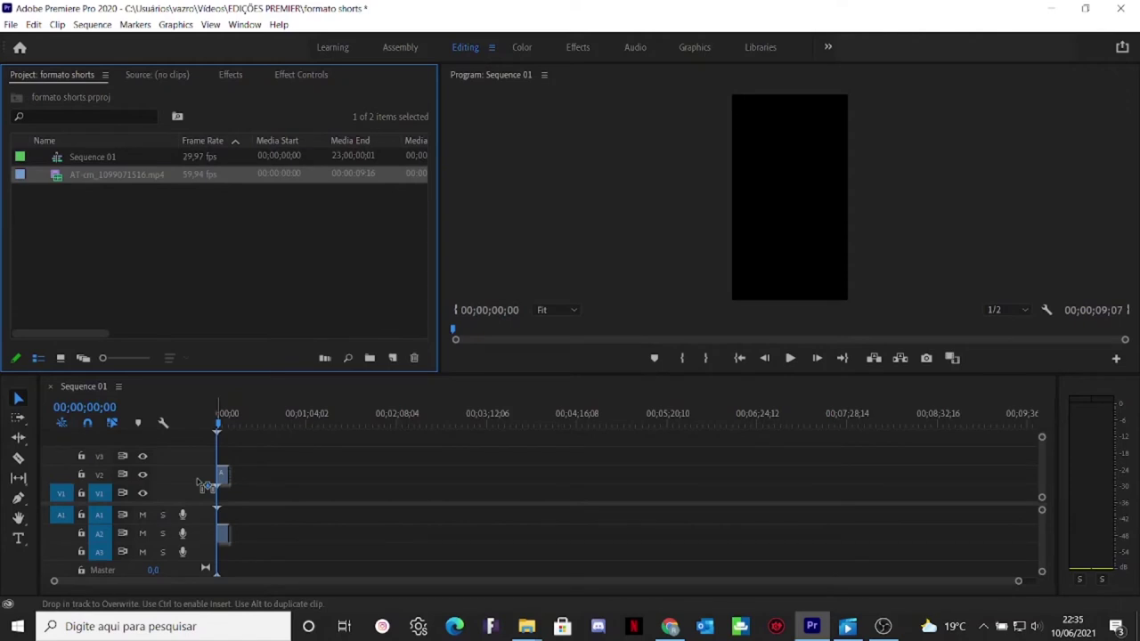
{"action": "left_click_drag", "start_coordinate": [197, 478], "coordinate": [197, 479]}
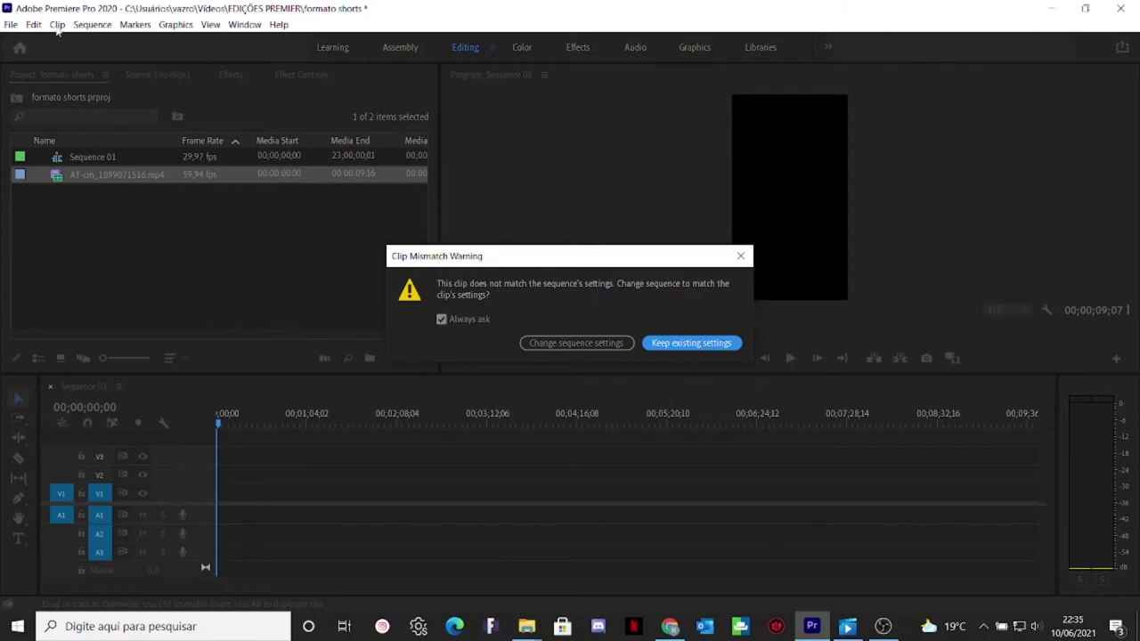
{"action": "left_click", "coordinate": [684, 344]}
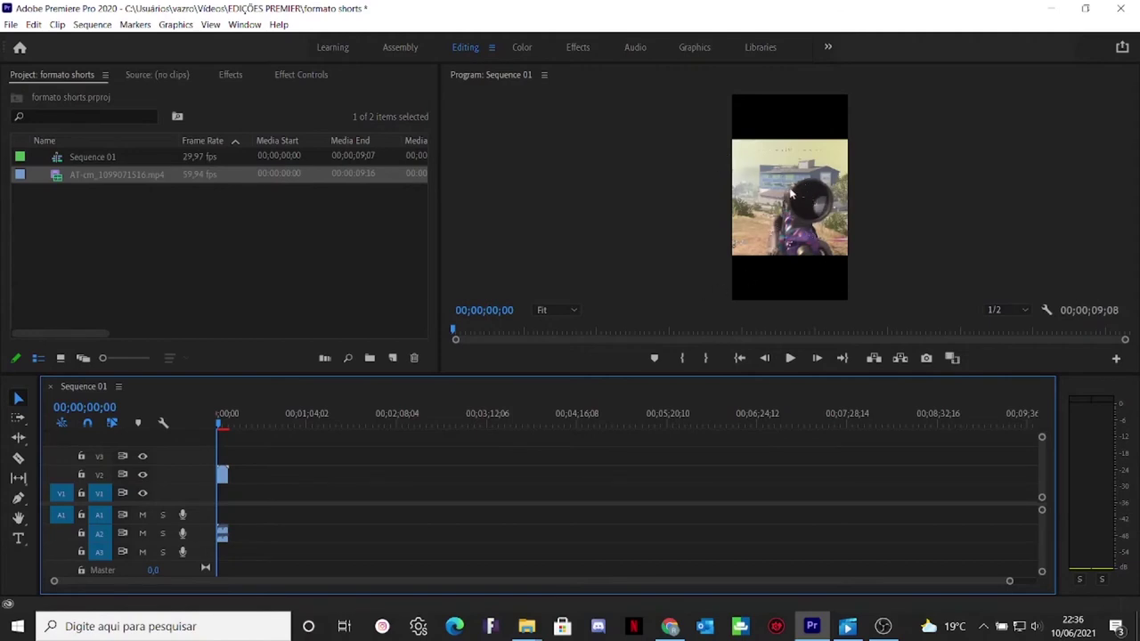
Step: Enlarge the gameplay clip in the Program monitor to fill the 1080x1920 frame, centred
{"action": "left_click", "coordinate": [789, 216]}
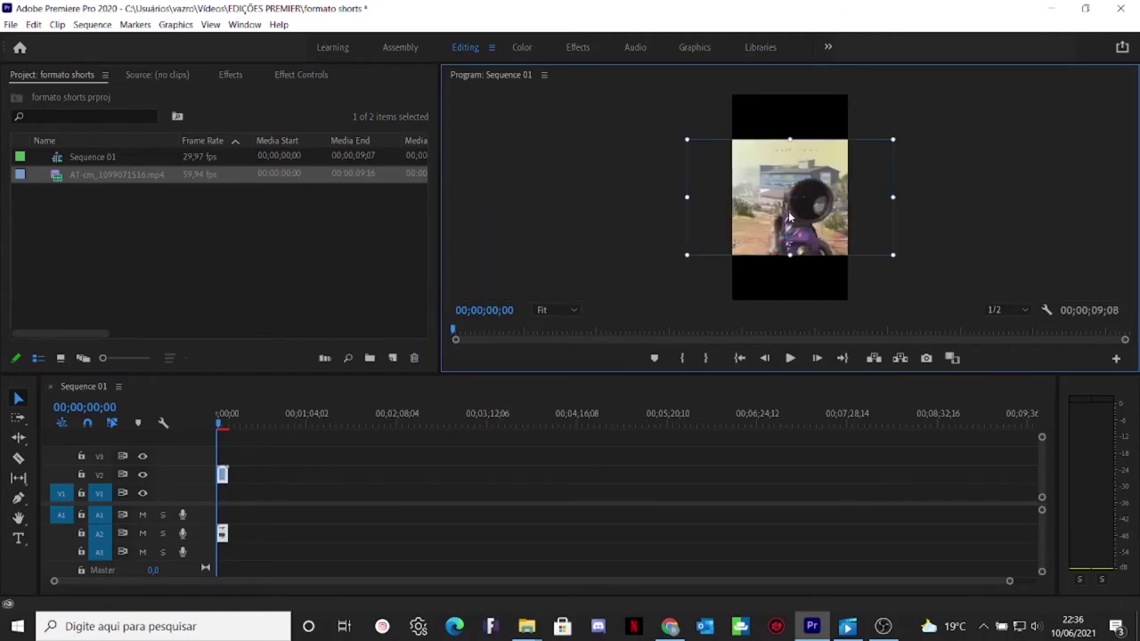
{"action": "left_click_drag", "start_coordinate": [892, 256], "coordinate": [978, 292]}
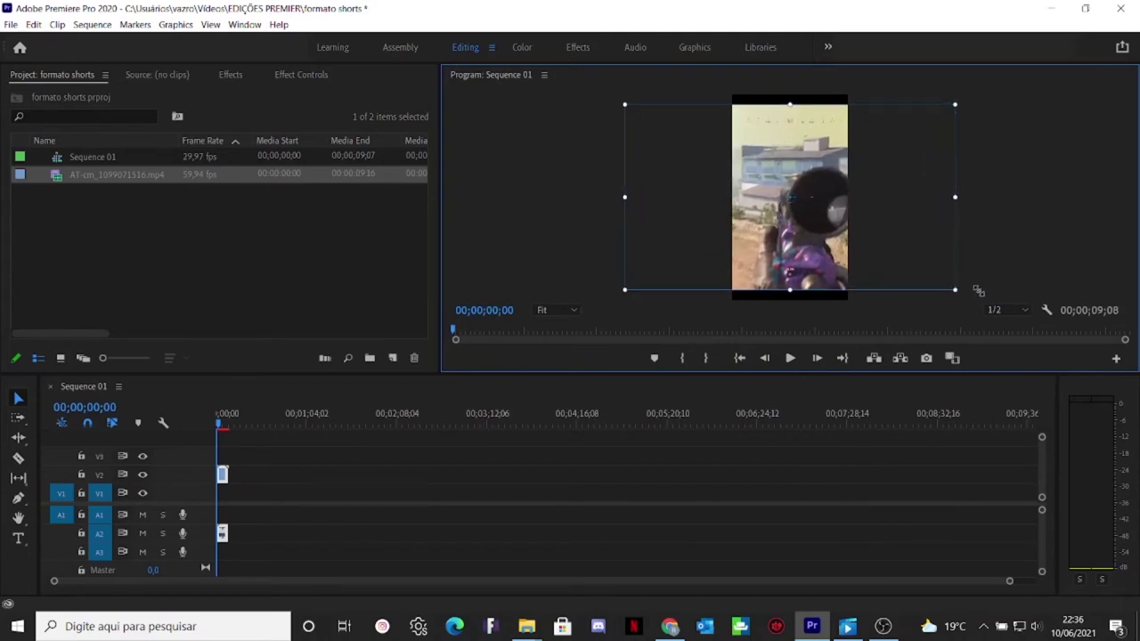
{"action": "mouse_move", "coordinate": [806, 204]}
{"action": "left_mouse_down"}
{"action": "mouse_move", "coordinate": [765, 210]}
{"action": "mouse_move", "coordinate": [825, 198]}
{"action": "mouse_move", "coordinate": [803, 201]}
{"action": "left_mouse_up"}
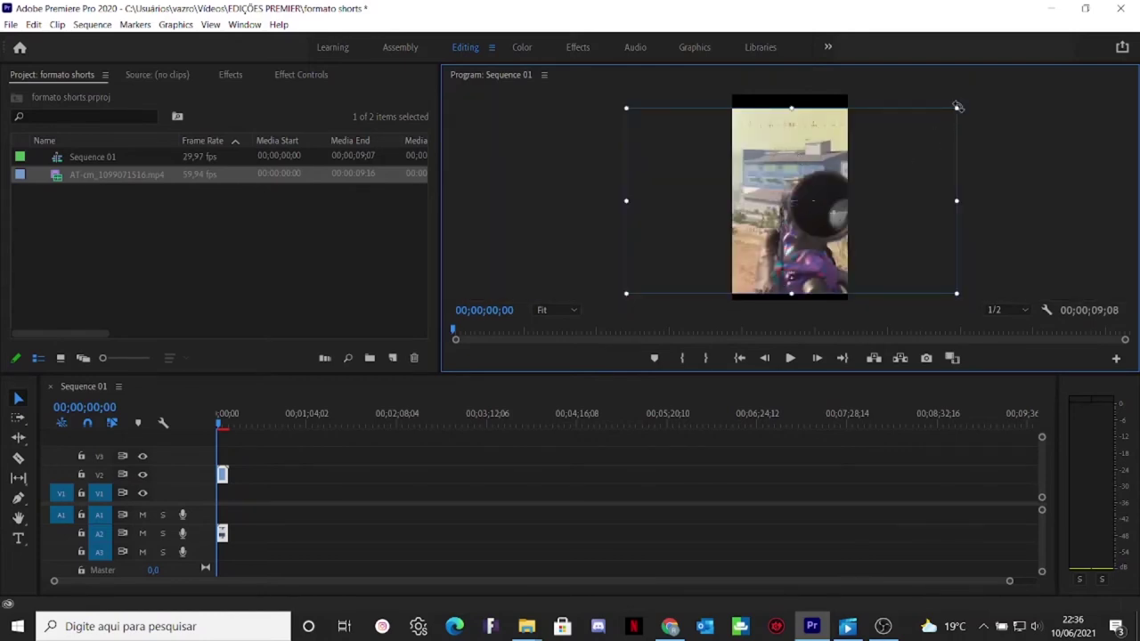
{"action": "left_click_drag", "start_coordinate": [958, 107], "coordinate": [987, 92]}
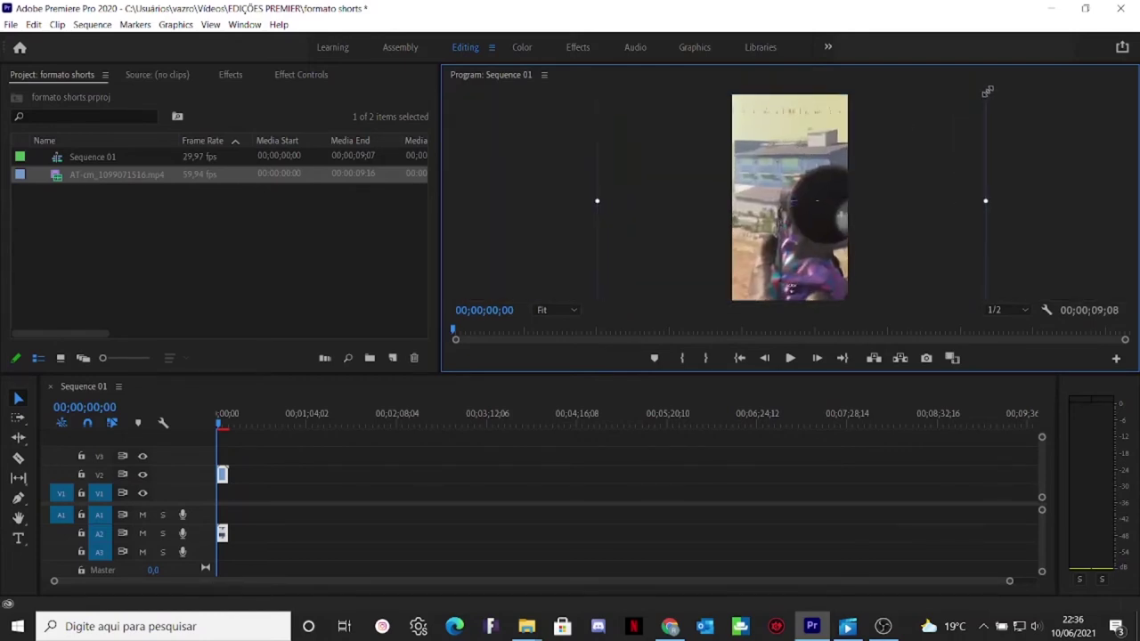
{"action": "mouse_move", "coordinate": [789, 206]}
{"action": "left_mouse_down"}
{"action": "mouse_move", "coordinate": [824, 207]}
{"action": "mouse_move", "coordinate": [788, 205]}
{"action": "left_mouse_up"}
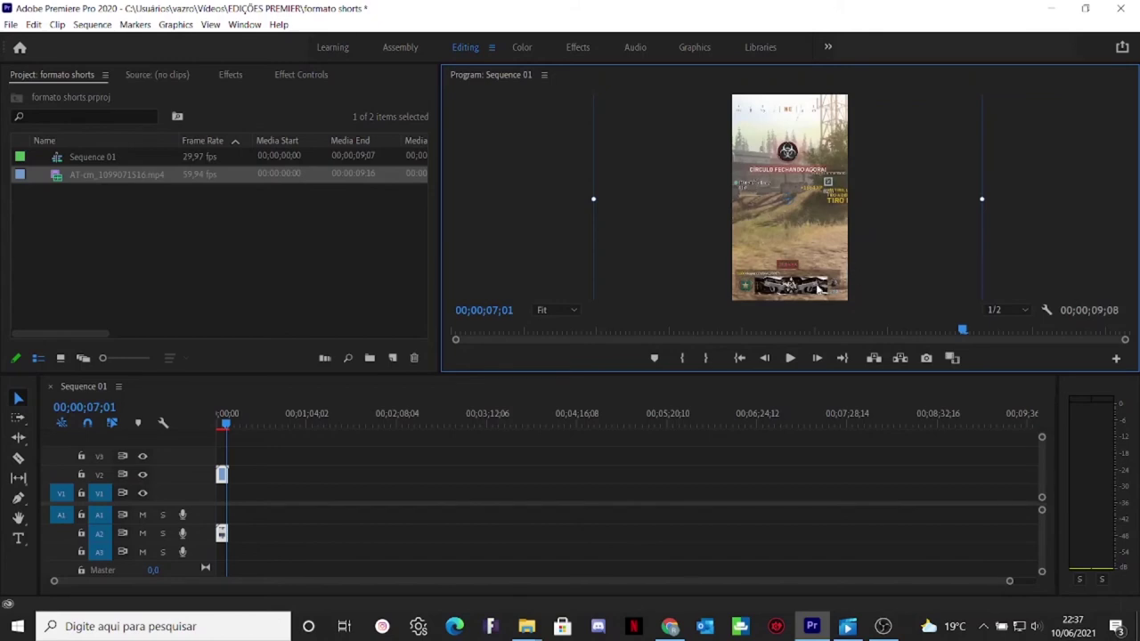
{"action": "left_click", "coordinate": [471, 479]}
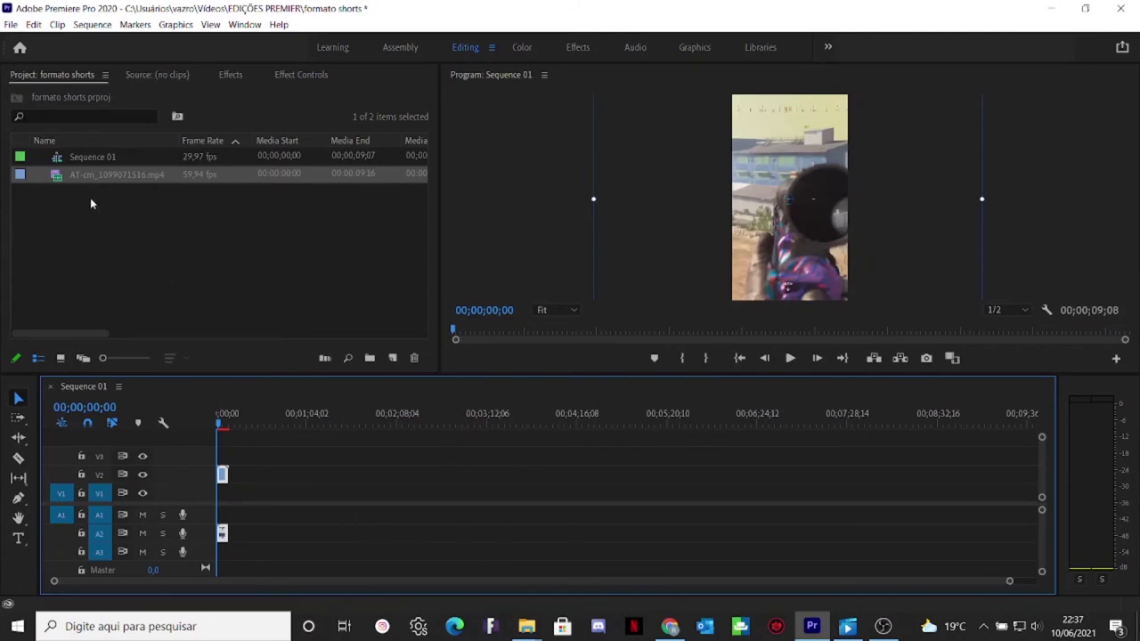
Step: Open the Export Settings for Sequence 01 and enable Render at Maximum Depth
{"action": "left_click", "coordinate": [11, 24]}
{"action": "mouse_move", "coordinate": [69, 429]}
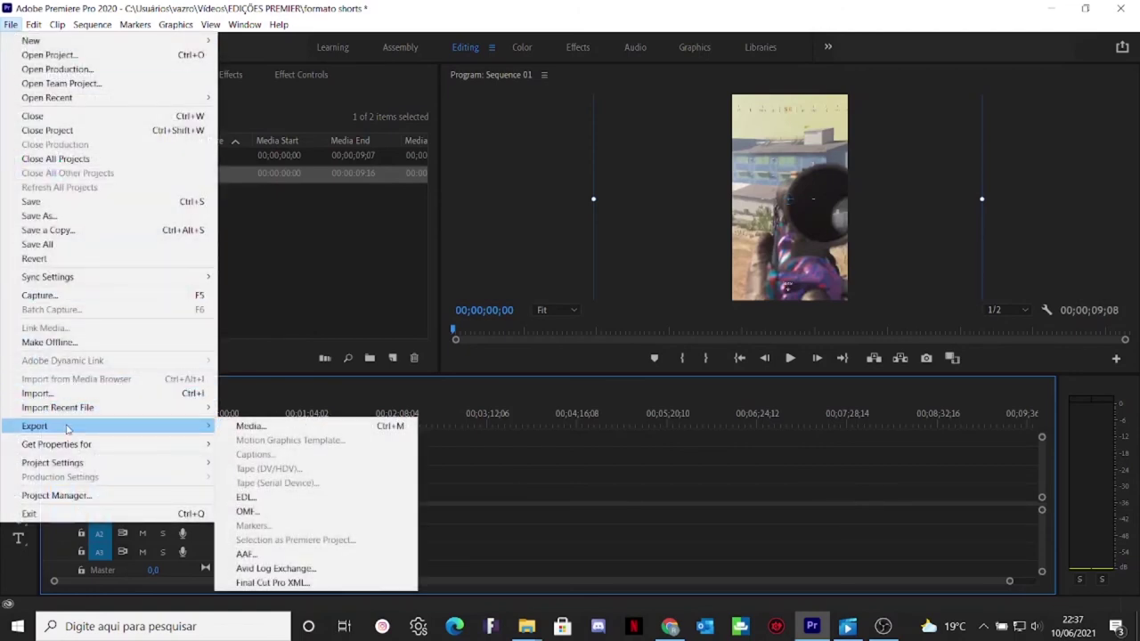
{"action": "left_click", "coordinate": [257, 428]}
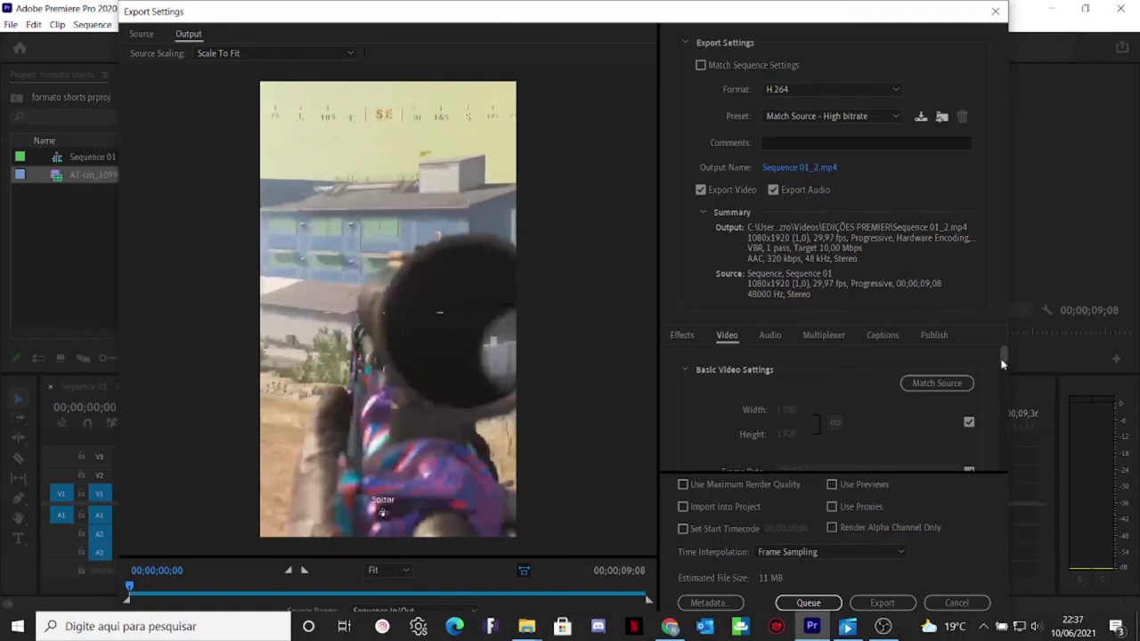
{"action": "left_click_drag", "start_coordinate": [1002, 358], "coordinate": [1012, 384]}
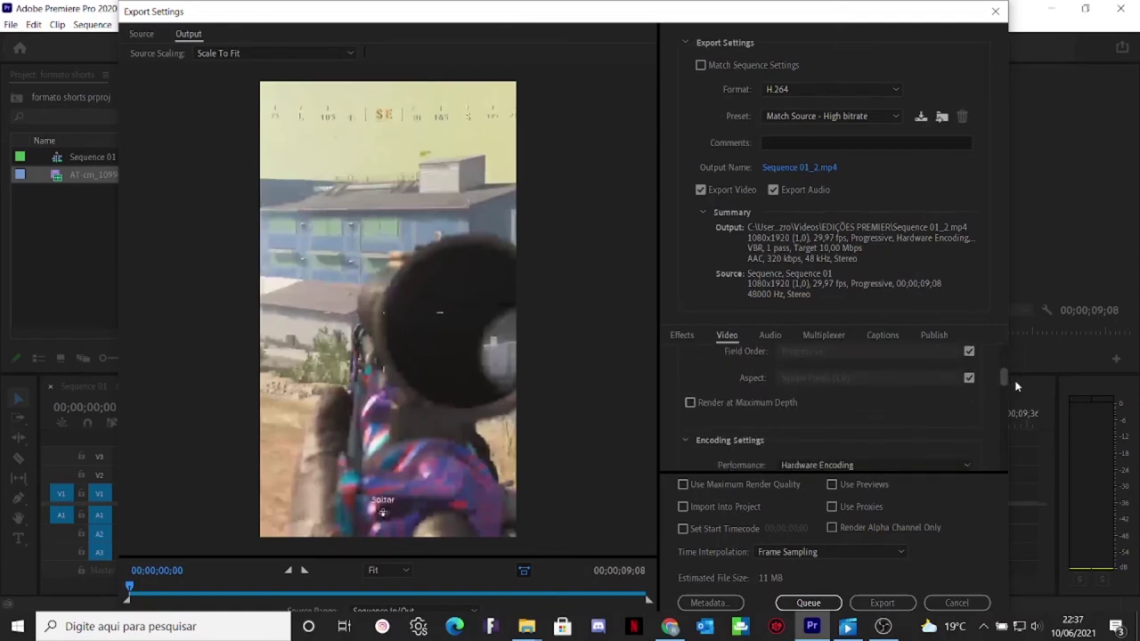
{"action": "left_click", "coordinate": [690, 399]}
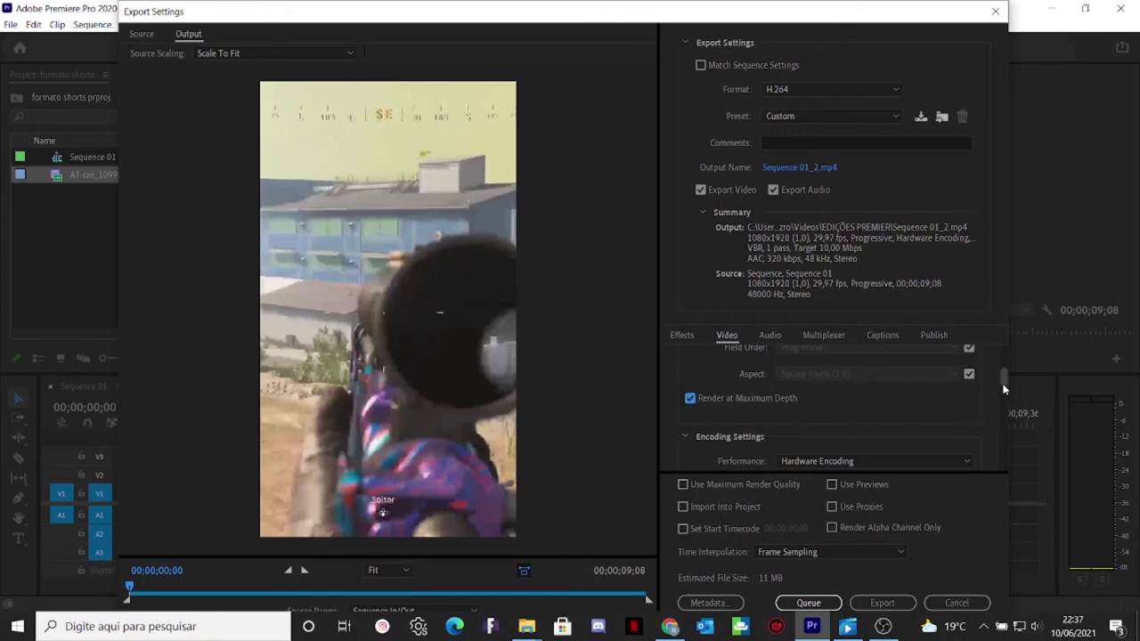
Step: Set Bitrate Encoding to VBR, 2 pass with a 16 Mbps target bitrate
{"action": "left_click_drag", "start_coordinate": [1004, 376], "coordinate": [1023, 445]}
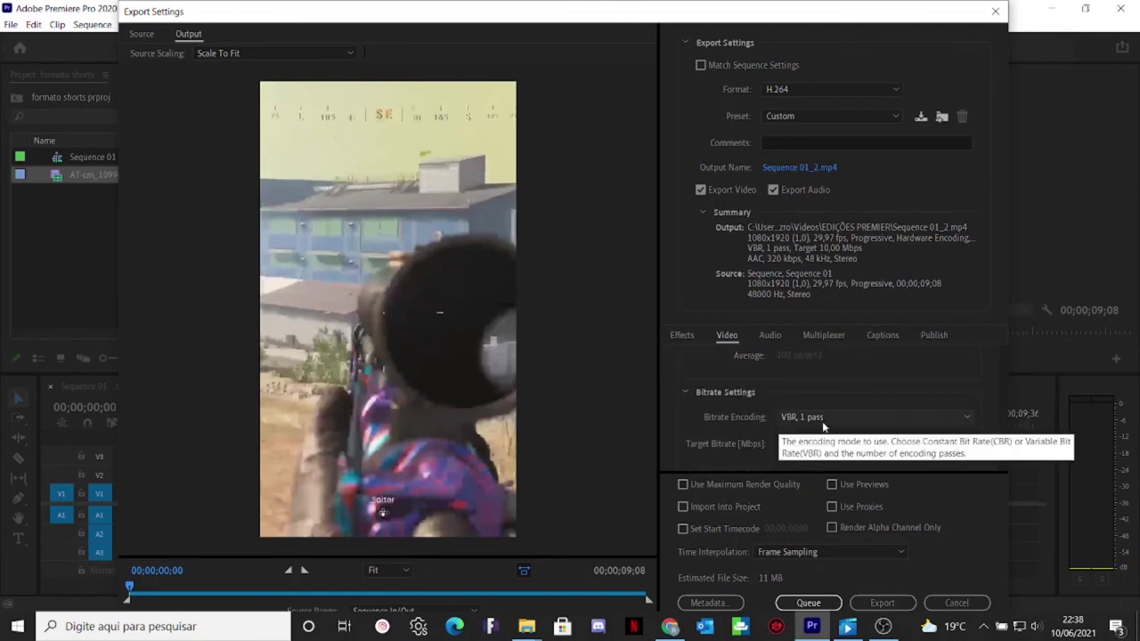
{"action": "left_click", "coordinate": [967, 417]}
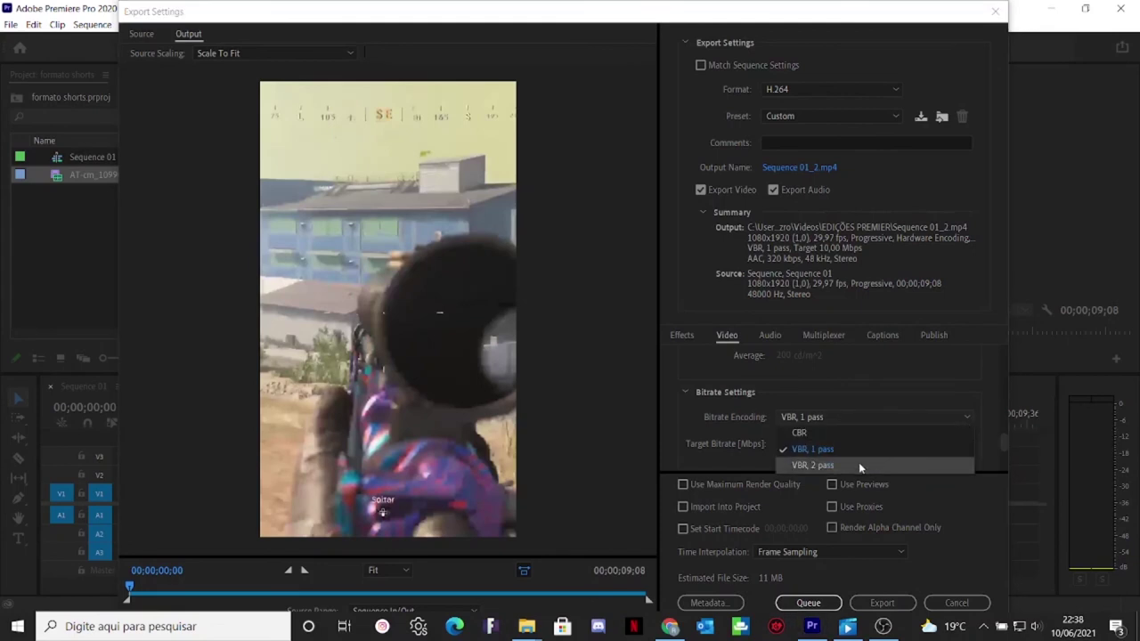
{"action": "left_click", "coordinate": [893, 473]}
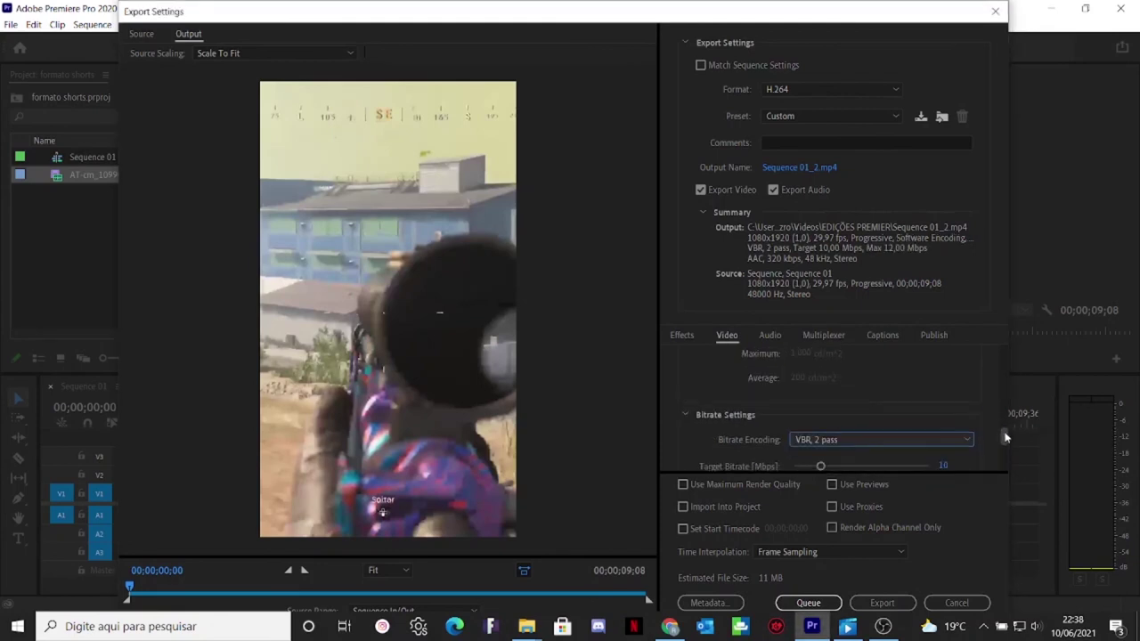
{"action": "scroll", "coordinate": [1003, 434], "scroll_direction": "down", "scroll_amount": 1}
{"action": "left_click", "coordinate": [942, 419]}
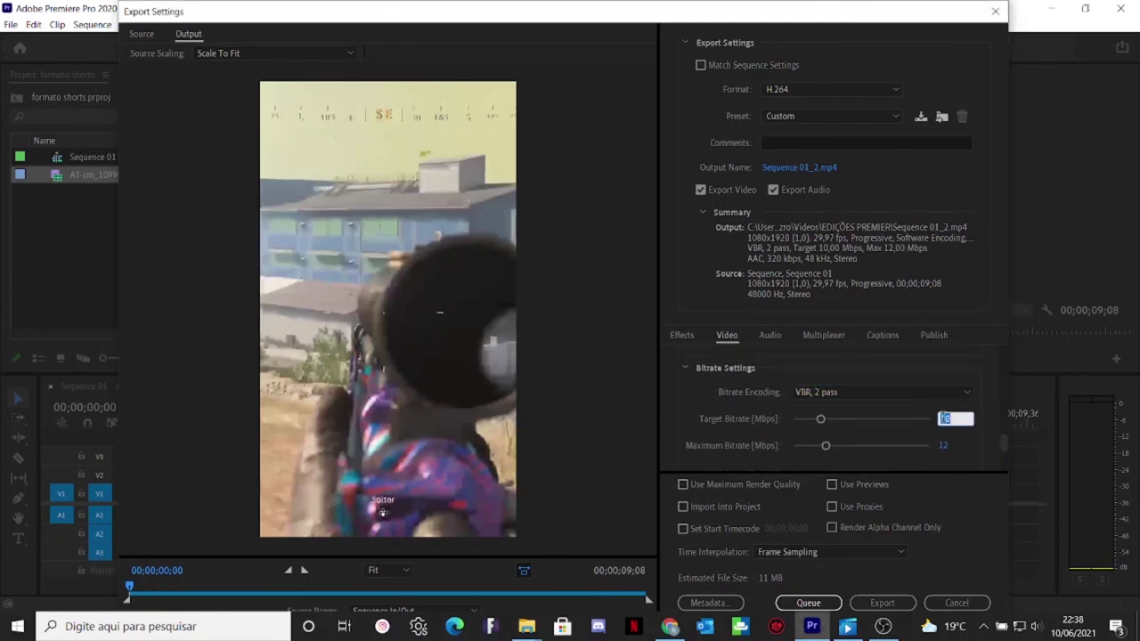
{"action": "type", "text": "16"}
{"action": "key", "text": "Return"}
{"action": "left_click_drag", "start_coordinate": [624, 4], "coordinate": [606, 4]}
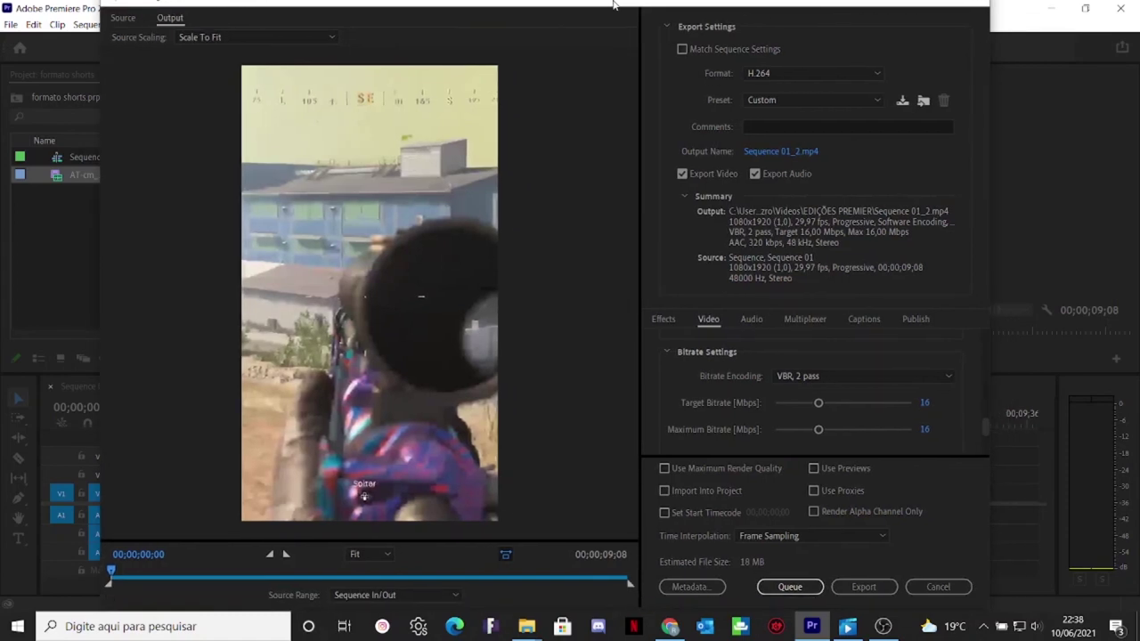
Step: Export Sequence 01 to the vertical H.264 MP4 file
{"action": "left_click", "coordinate": [864, 603]}
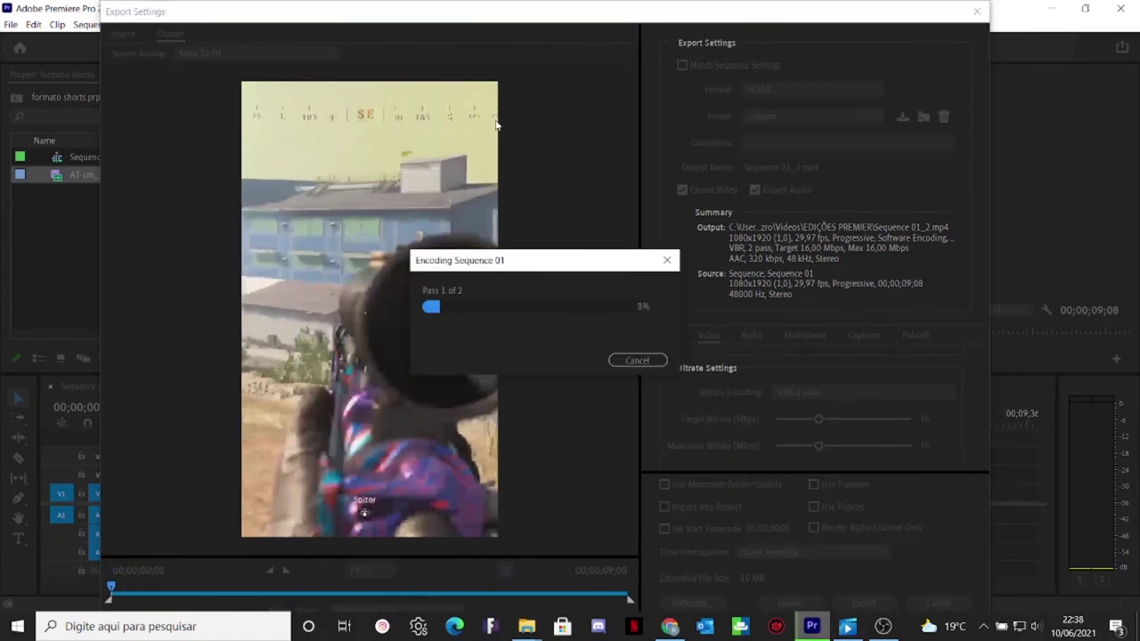